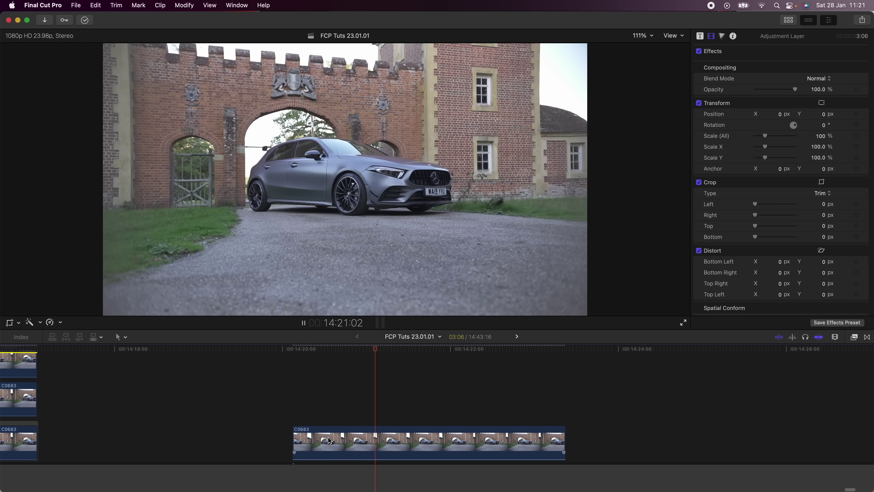
# Stop playback and stack a duplicate of the car clip above the original, playhead at 14:21:03
pyautogui.press('space')
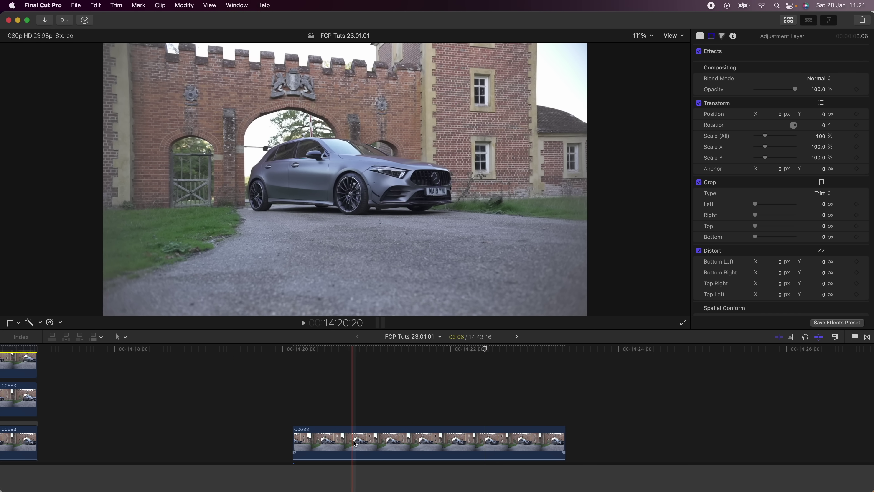
pyautogui.scroll(-2, 360, 445)
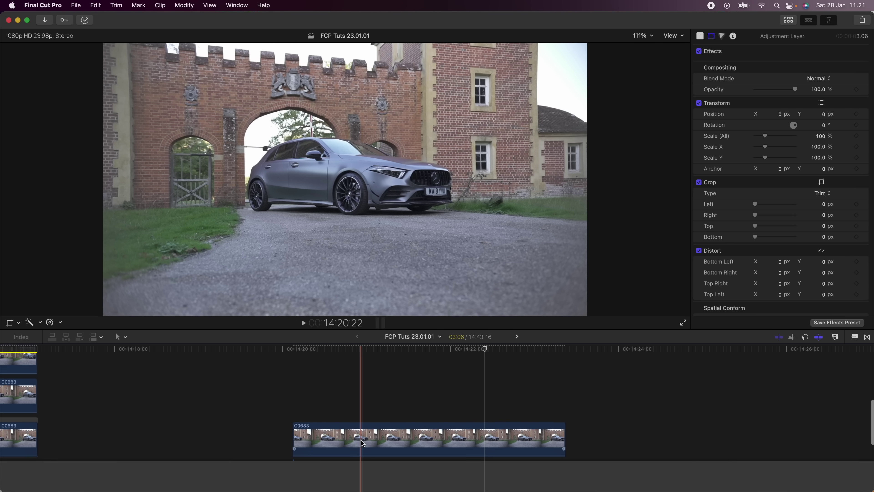
pyautogui.moveTo(361, 439); pyautogui.dragTo(362, 410)
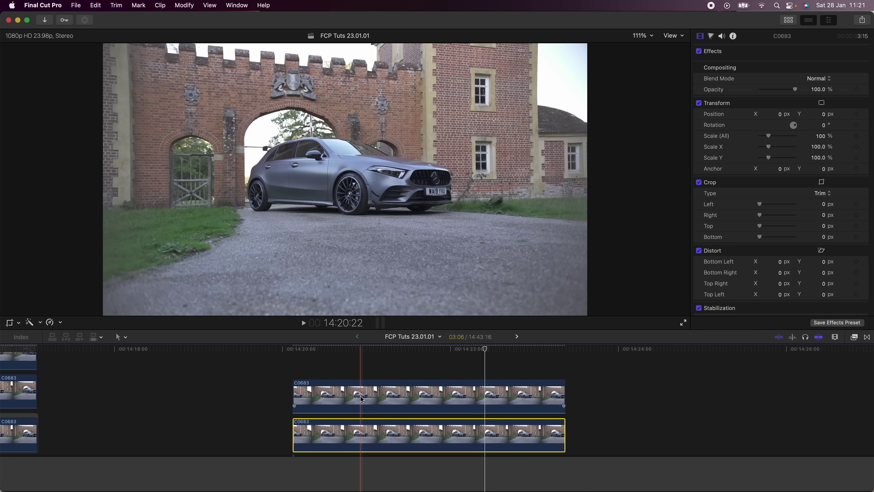
pyautogui.click(379, 349)
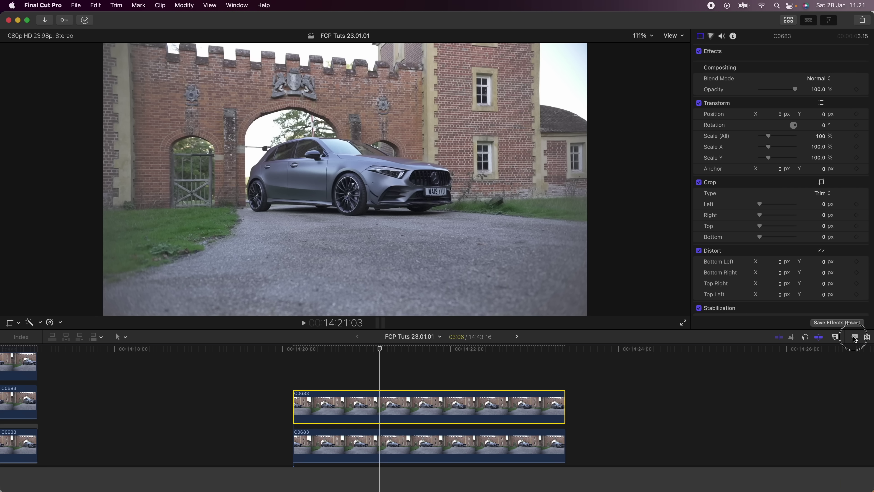
# Apply the Draw Mask effect from the Masks category to the upper car clip
pyautogui.click(854, 337)
pyautogui.scroll(-5, 726, 406)
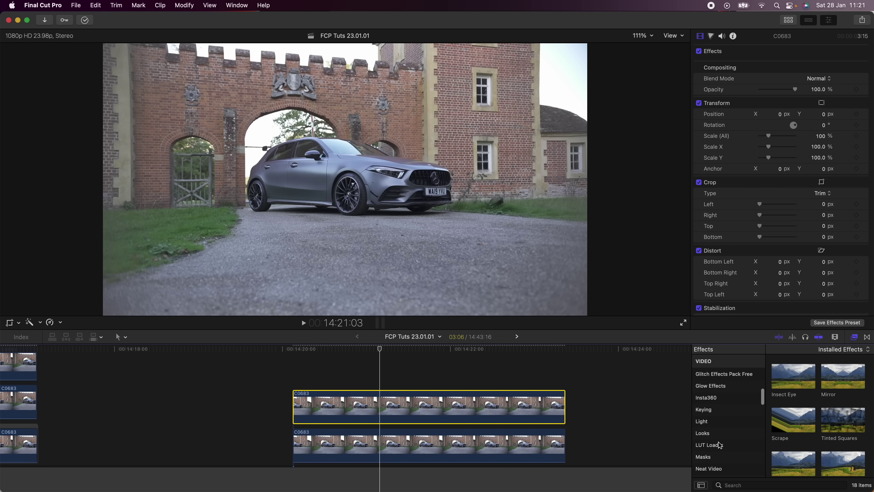
pyautogui.click(704, 457)
pyautogui.moveTo(794, 375); pyautogui.dragTo(410, 404)
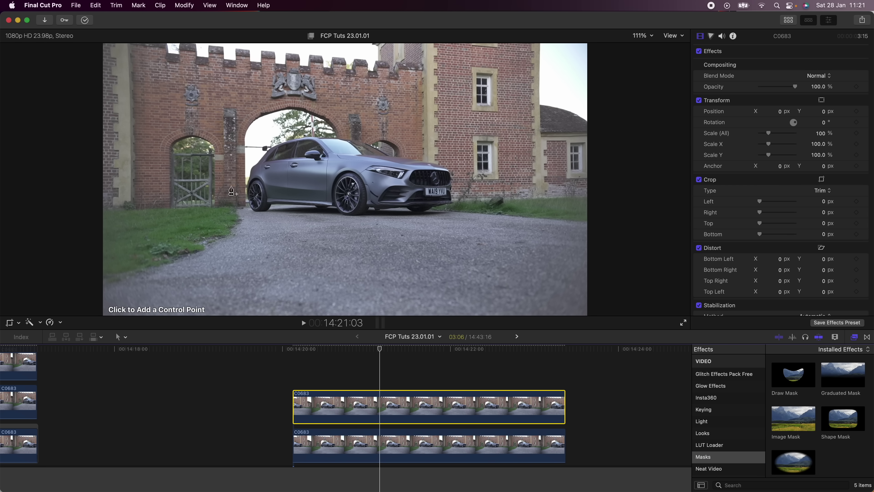
# Place mask control points around the car, from the rear wheel along the roof to the windscreen
pyautogui.click(272, 204)
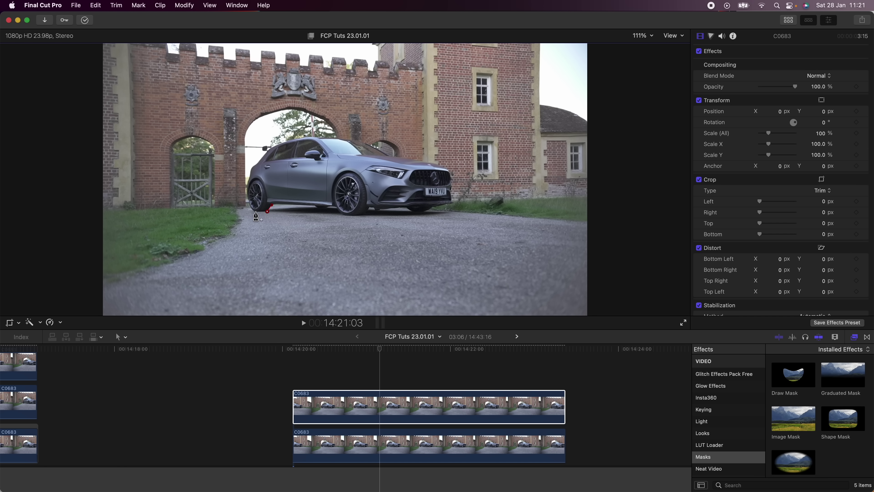
pyautogui.click(272, 147)
pyautogui.click(285, 142)
pyautogui.click(306, 138)
pyautogui.click(334, 138)
pyautogui.click(357, 140)
pyautogui.click(368, 144)
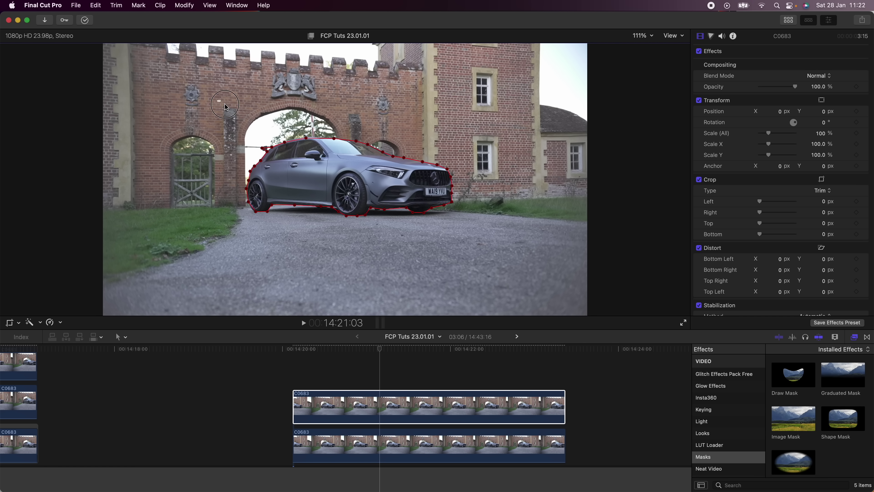
# Select all the mask's control points and make them Smooth curves
pyautogui.moveTo(218, 100)
pyautogui.mouseDown()
pyautogui.moveTo(291, 158)
pyautogui.moveTo(494, 235)
pyautogui.moveTo(509, 251)
pyautogui.mouseUp()
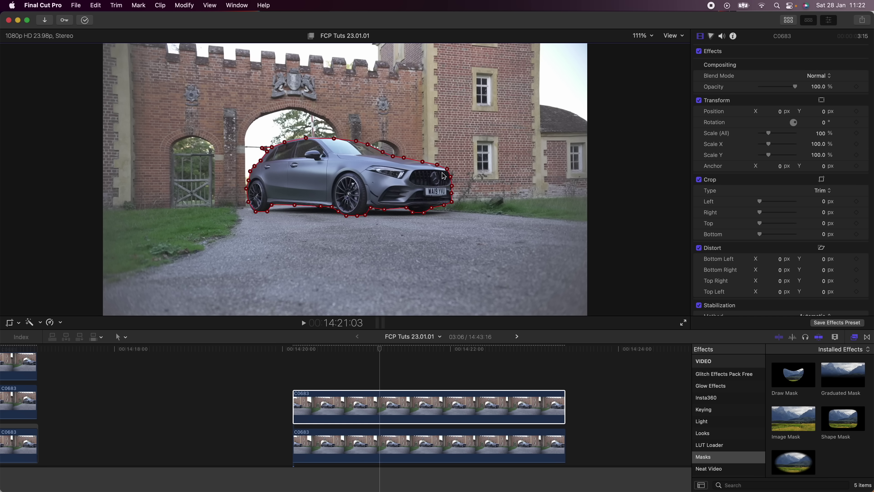
pyautogui.rightClick(434, 161)
pyautogui.click(457, 178)
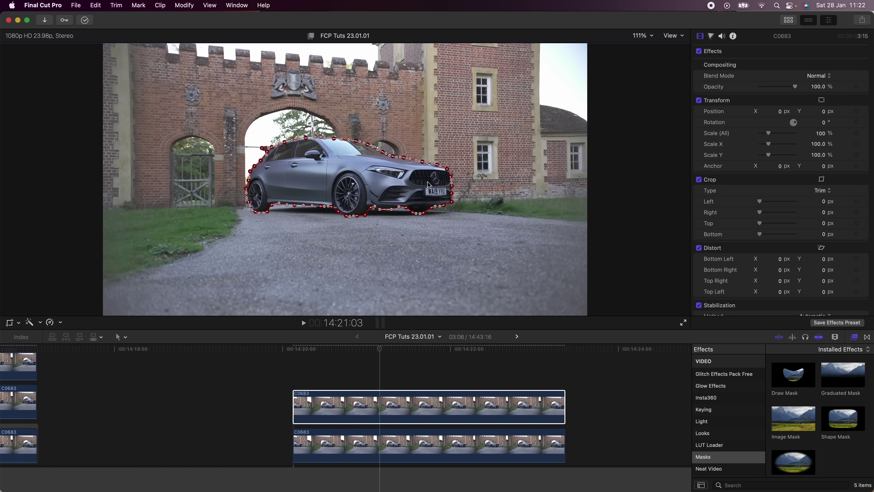
pyautogui.click(736, 76)
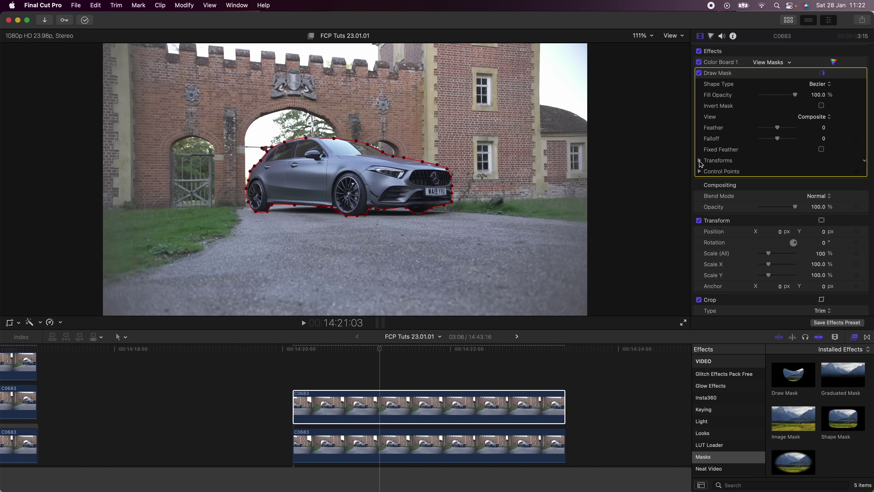
# Keyframe the mask's Position and nudge it right onto the car at the clip's first frame
pyautogui.click(700, 161)
pyautogui.click(857, 172)
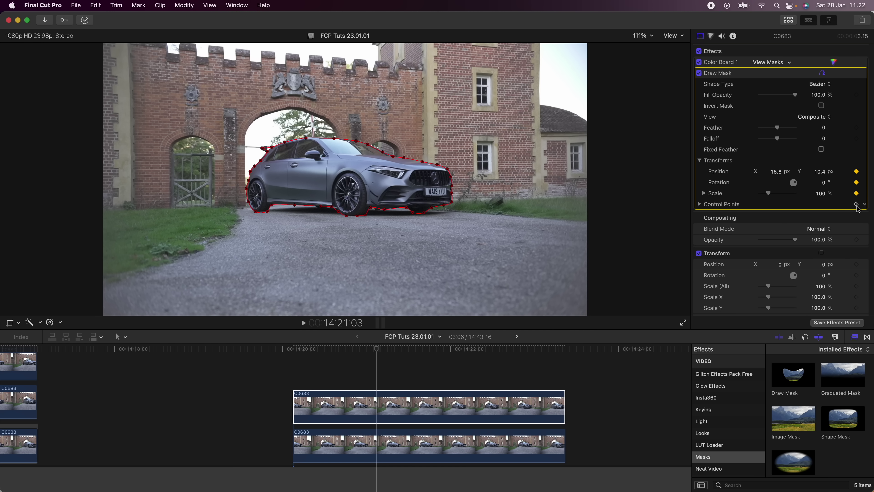
pyautogui.click(382, 396)
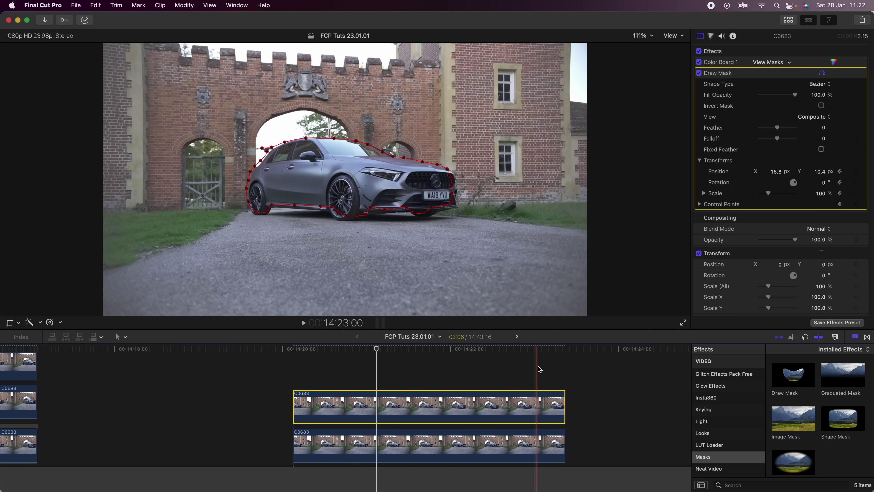
pyautogui.press('Up')
pyautogui.moveTo(323, 171); pyautogui.dragTo(325, 171)
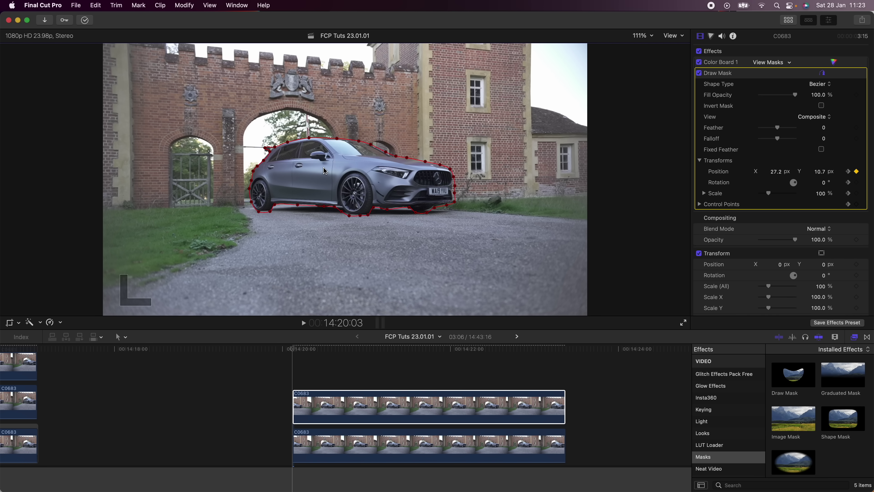
# At the last frame, scale the mask to 103%, shift it right, and refit its lower-edge and roof points
pyautogui.press('Down')
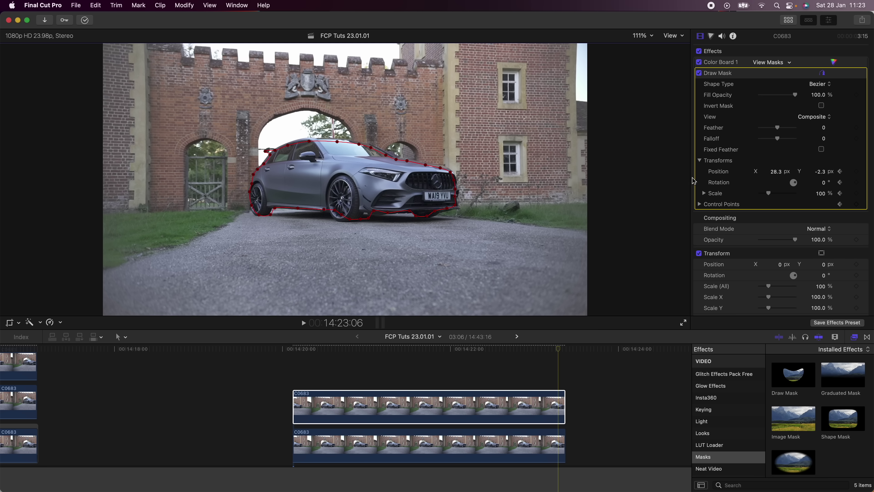
pyautogui.moveTo(772, 196); pyautogui.dragTo(772, 197)
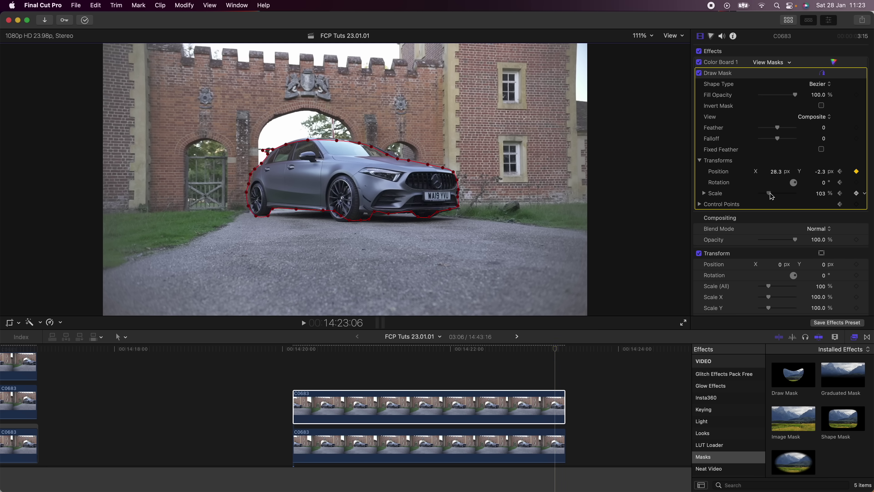
pyautogui.moveTo(324, 214); pyautogui.dragTo(326, 213)
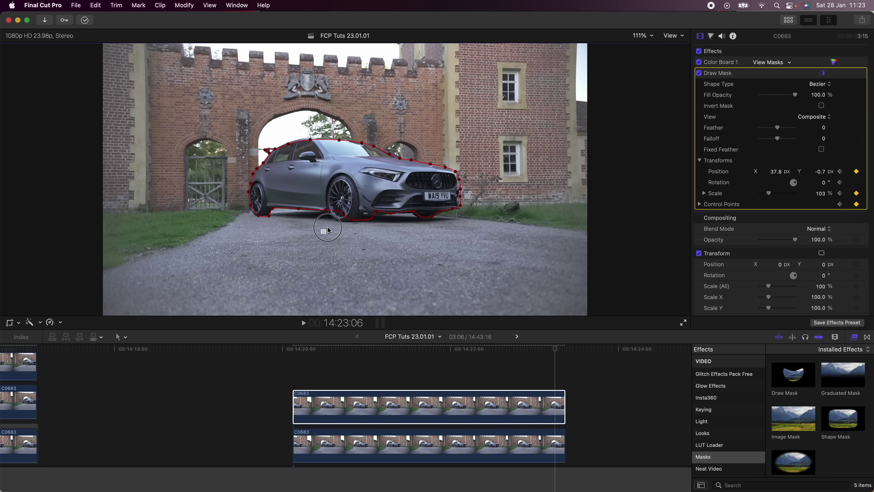
pyautogui.click(343, 217)
pyautogui.moveTo(342, 216)
pyautogui.mouseDown()
pyautogui.moveTo(329, 216)
pyautogui.moveTo(365, 214)
pyautogui.mouseUp()
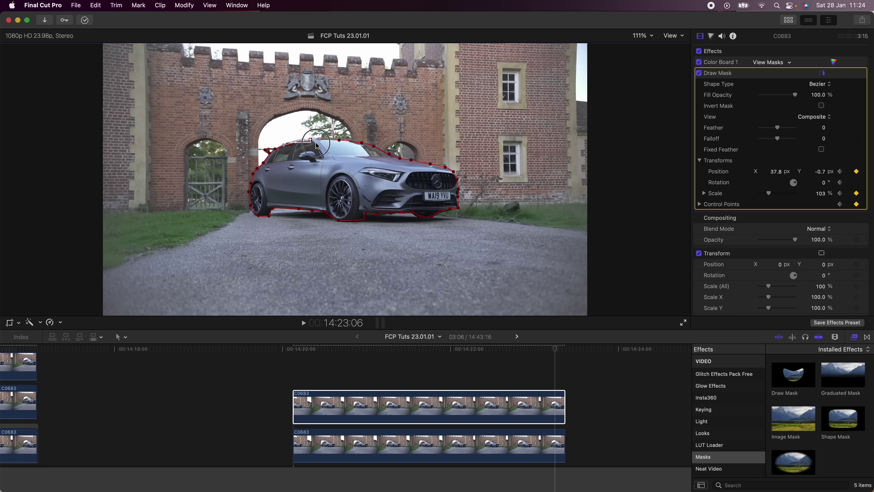
pyautogui.click(338, 141)
pyautogui.moveTo(338, 142); pyautogui.dragTo(337, 140)
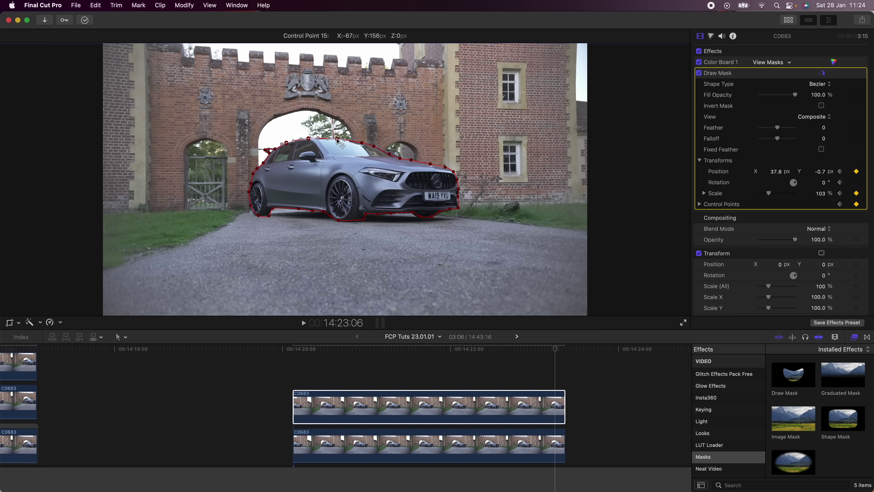
pyautogui.click(394, 409)
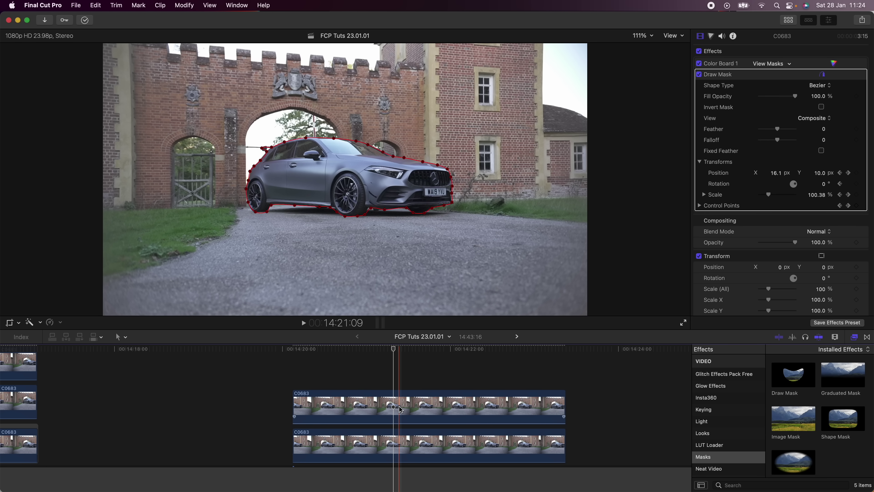
# Stack a third copy of the car clip and apply the Offset effect to the middle copy
pyautogui.moveTo(397, 407); pyautogui.dragTo(399, 389)
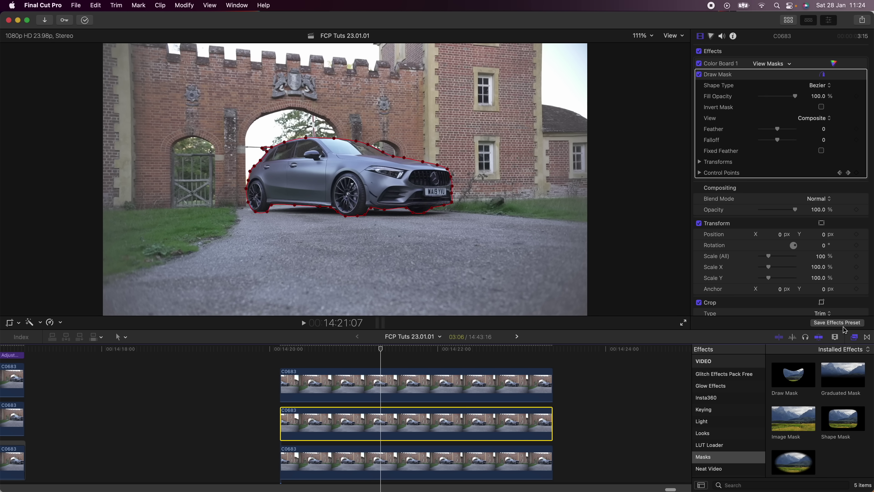
pyautogui.scroll(5, 717, 436)
pyautogui.click(741, 485)
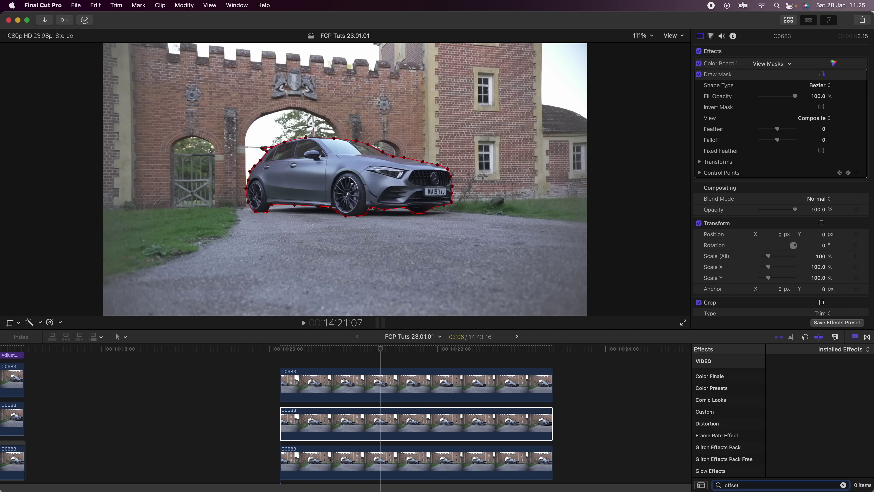
pyautogui.moveTo(793, 375); pyautogui.dragTo(358, 421)
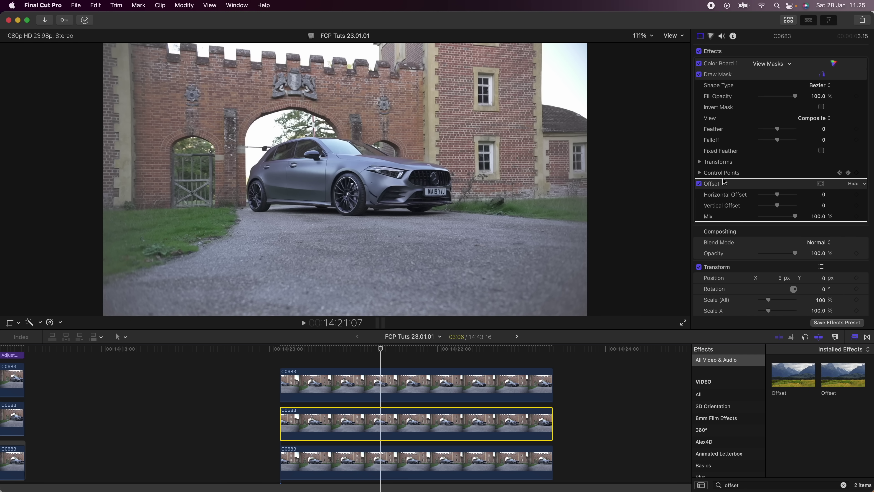
pyautogui.moveTo(778, 194)
pyautogui.mouseDown()
pyautogui.moveTo(768, 196)
pyautogui.moveTo(779, 196)
pyautogui.mouseUp()
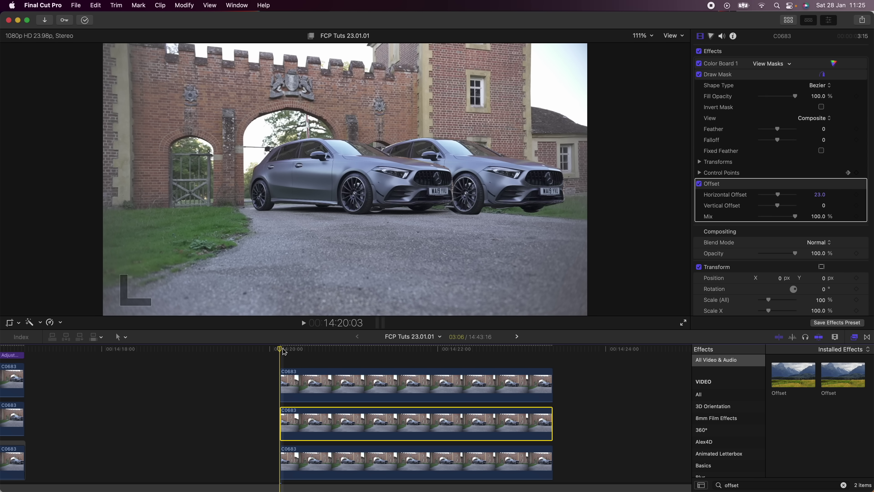
# Keyframe Horizontal Offset from -1000 at the clip's start to 794 at its end
pyautogui.click(778, 199)
pyautogui.moveTo(779, 198); pyautogui.dragTo(759, 198)
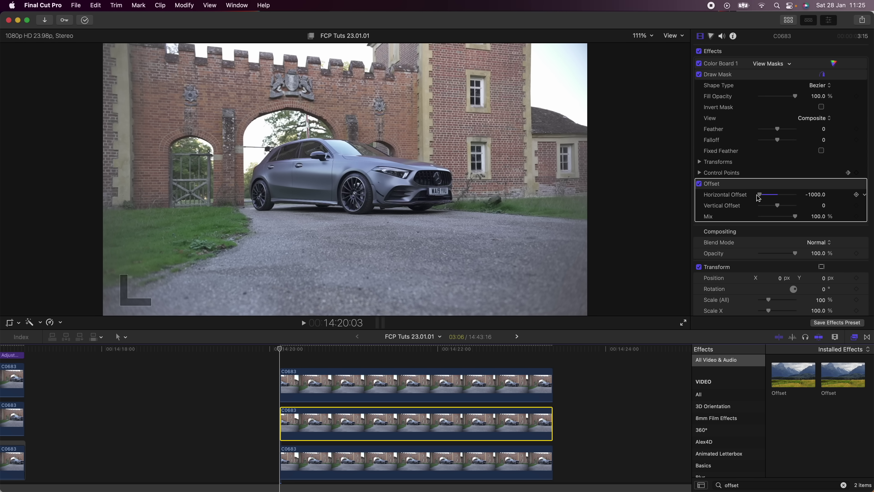
pyautogui.click(858, 197)
pyautogui.click(548, 349)
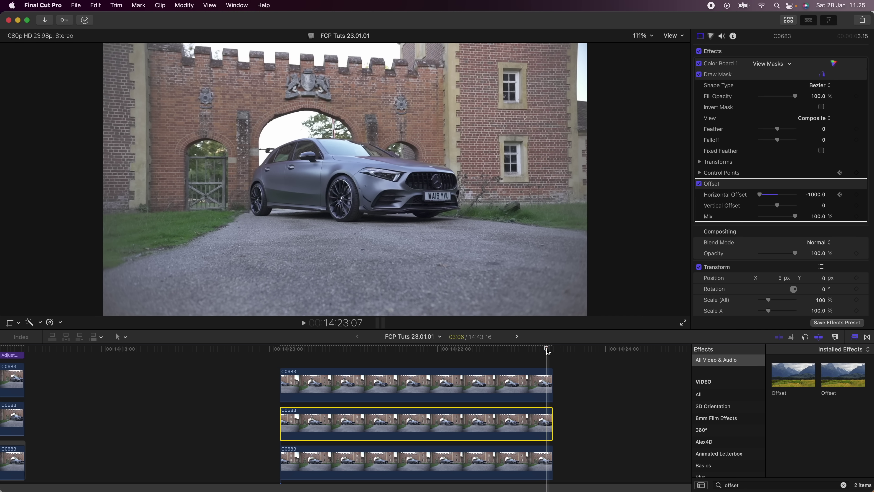
pyautogui.moveTo(771, 198); pyautogui.dragTo(801, 199)
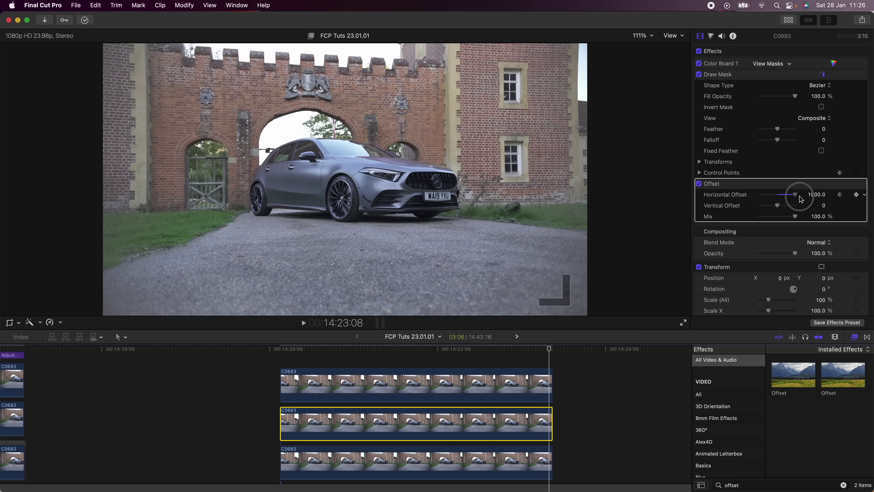
# Play back the sliding offset animation, stopping at 14:21:08, and clear the effects search
pyautogui.click(423, 348)
pyautogui.press('space')
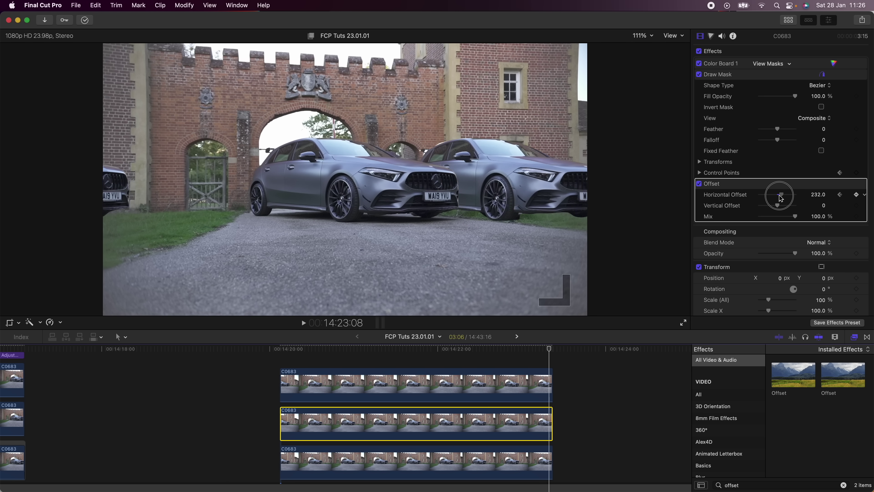
pyautogui.click(379, 349)
pyautogui.press('space')
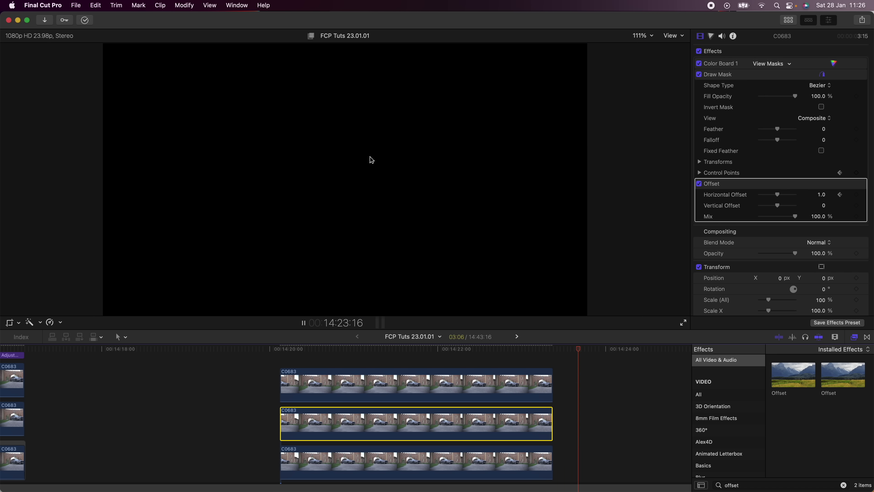
pyautogui.click(383, 425)
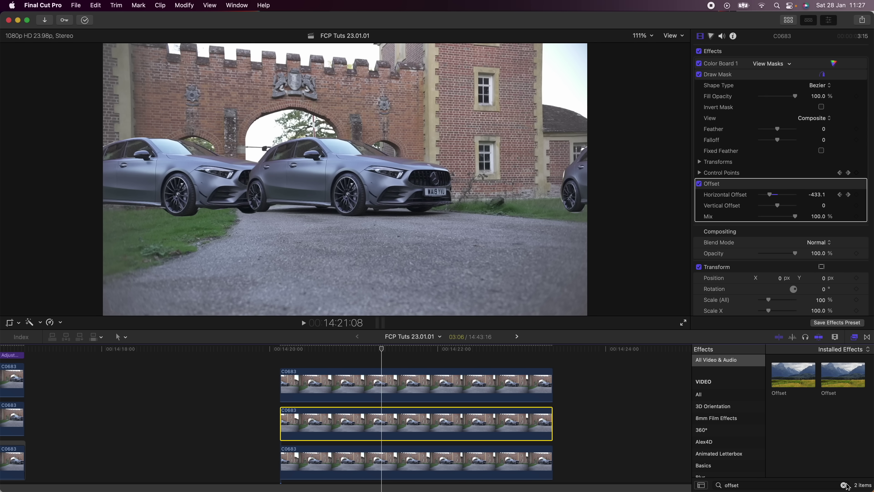
pyautogui.click(843, 485)
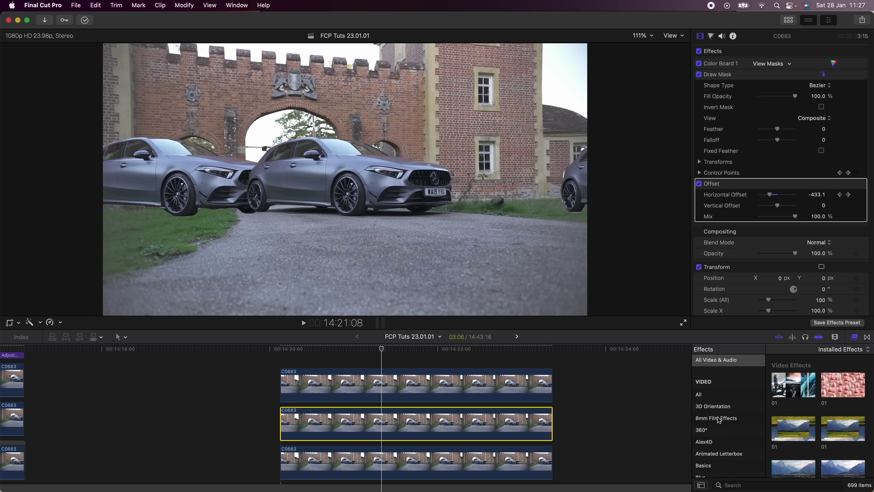
pyautogui.scroll(-3, 719, 419)
# Apply a Directional blur to the offset clip, raise its Amount to about 124, and play it back
pyautogui.click(700, 416)
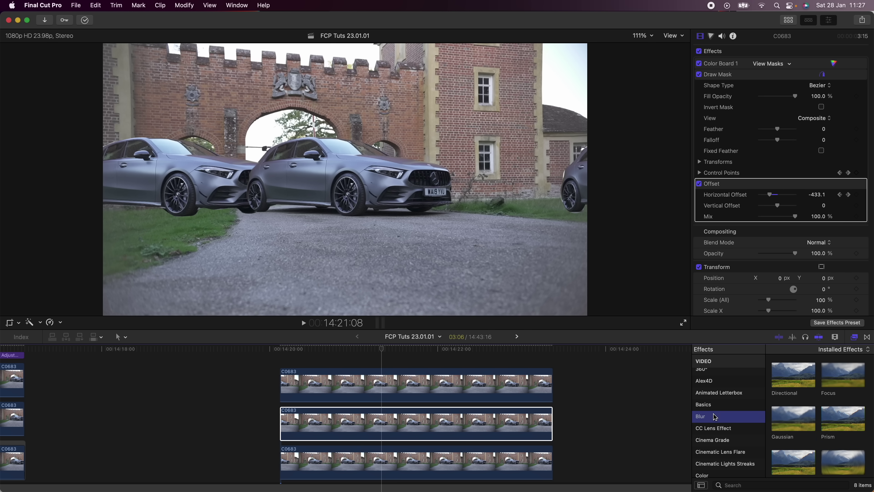
pyautogui.moveTo(805, 392); pyautogui.dragTo(399, 425)
pyautogui.moveTo(359, 179); pyautogui.dragTo(365, 179)
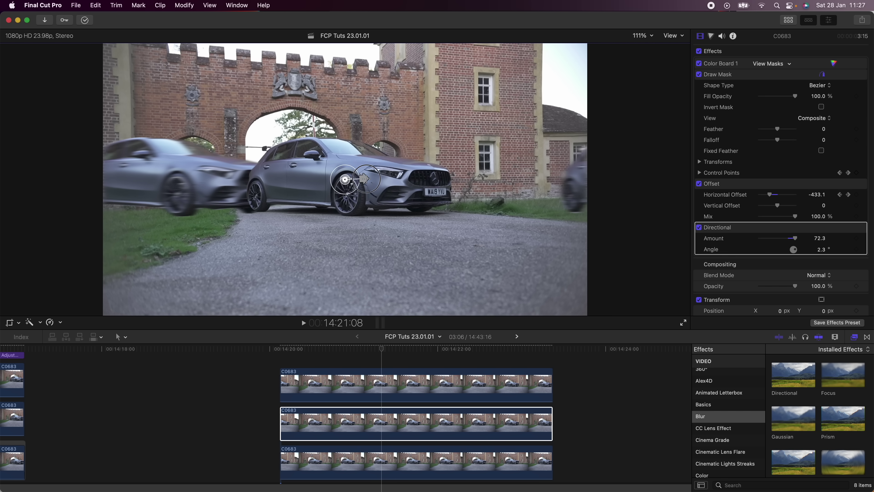
pyautogui.press('Left')
pyautogui.press('Left')
pyautogui.press('Left')
pyautogui.press('Left')
pyautogui.press('Left')
pyautogui.press('Left')
pyautogui.press('Left')
pyautogui.press('Left')
pyautogui.press('Left')
pyautogui.press('Left')
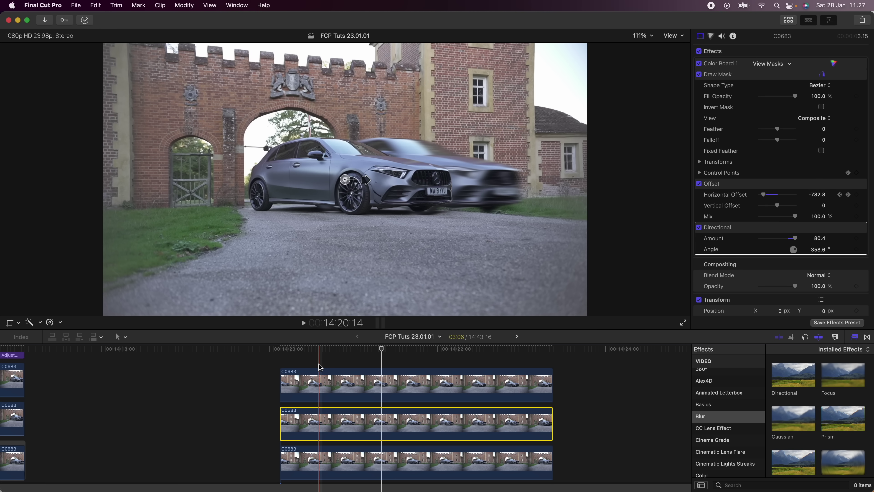
pyautogui.moveTo(366, 179); pyautogui.dragTo(372, 180)
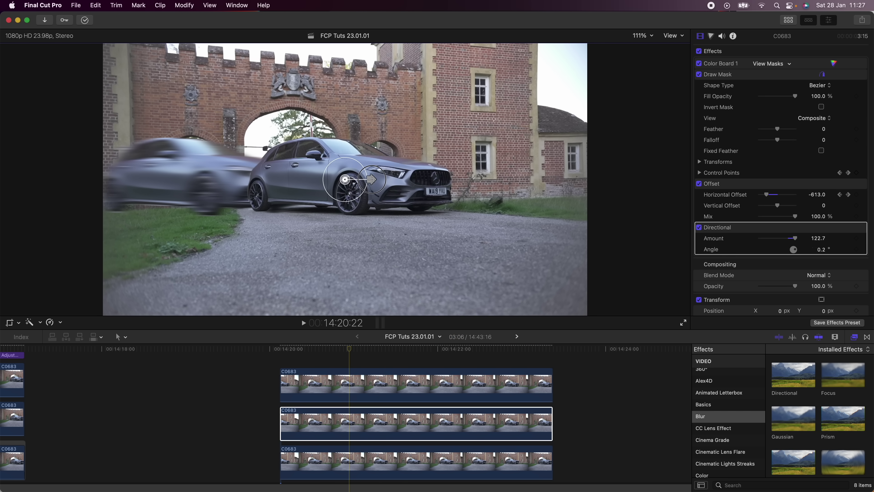
pyautogui.press('space')
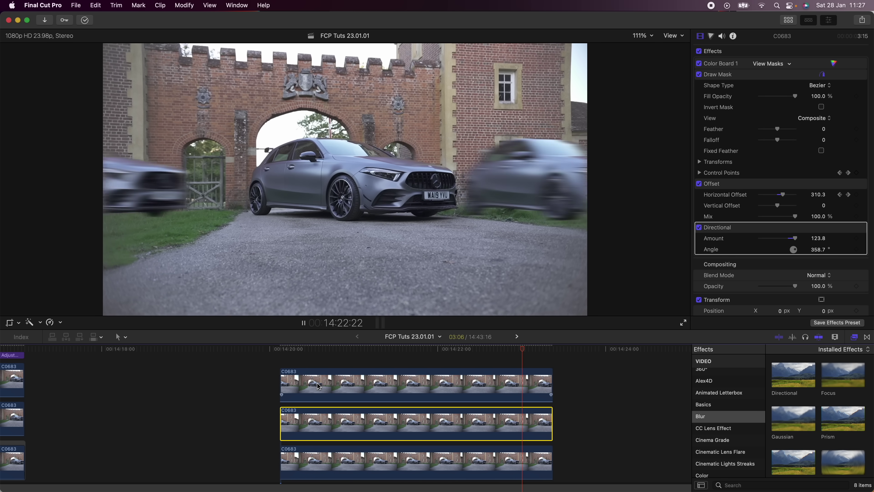
pyautogui.press('space')
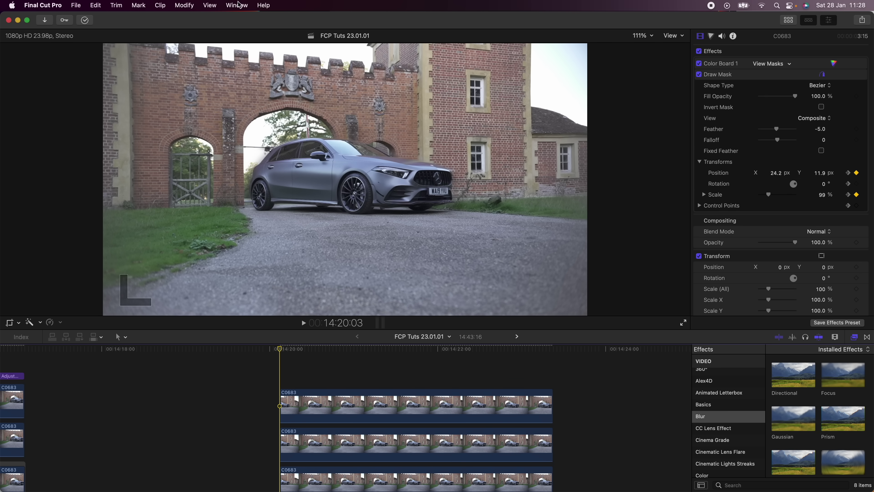
pyautogui.click(238, 5)
# Place an Adjustment Layer title above the stacked car clips, spanning all three
pyautogui.press('ctrl+super+1')
pyautogui.click(49, 36)
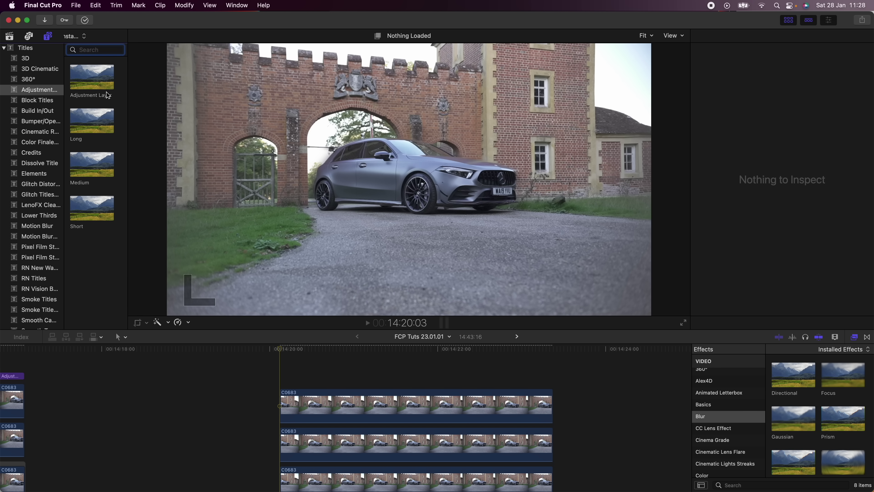
pyautogui.moveTo(92, 86); pyautogui.dragTo(280, 365)
pyautogui.moveTo(350, 349); pyautogui.dragTo(358, 351)
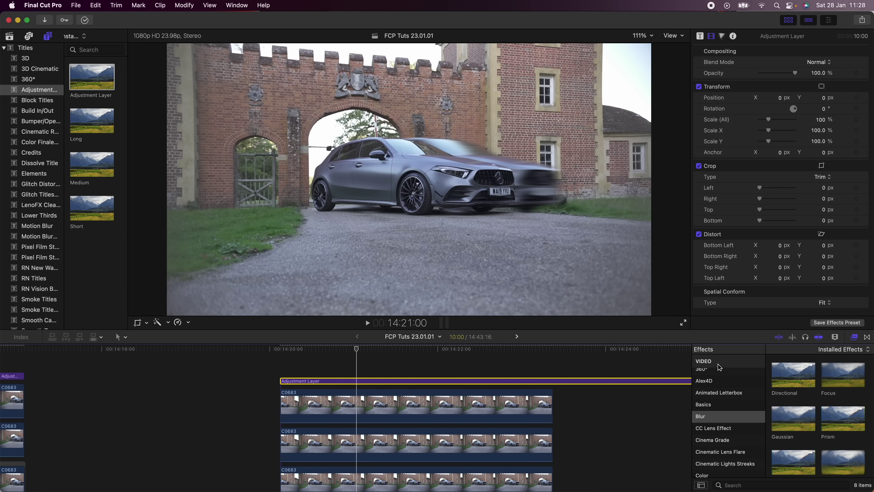
# Apply the RN Shake Rumble effect to the adjustment layer and reduce its Amount to 11 px
pyautogui.scroll(-5, 721, 375)
pyautogui.scroll(-5, 729, 438)
pyautogui.click(723, 447)
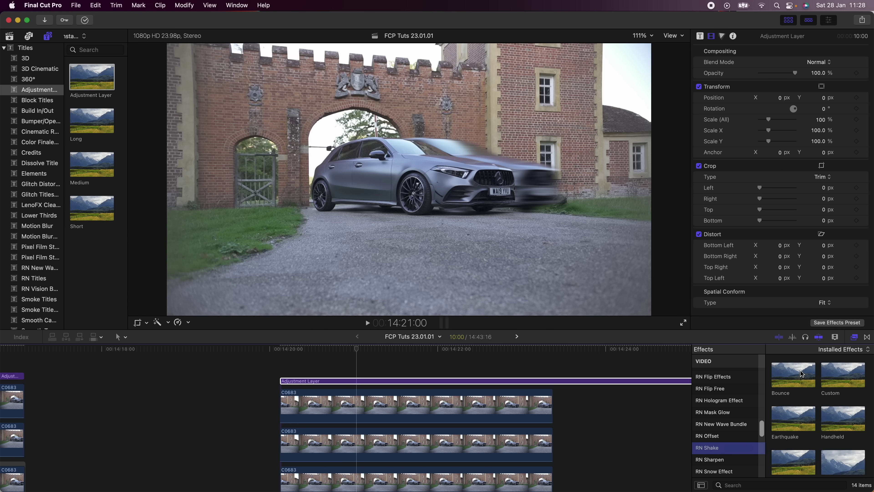
pyautogui.scroll(-1, 832, 419)
pyautogui.scroll(-1, 832, 419)
pyautogui.moveTo(836, 444); pyautogui.dragTo(501, 384)
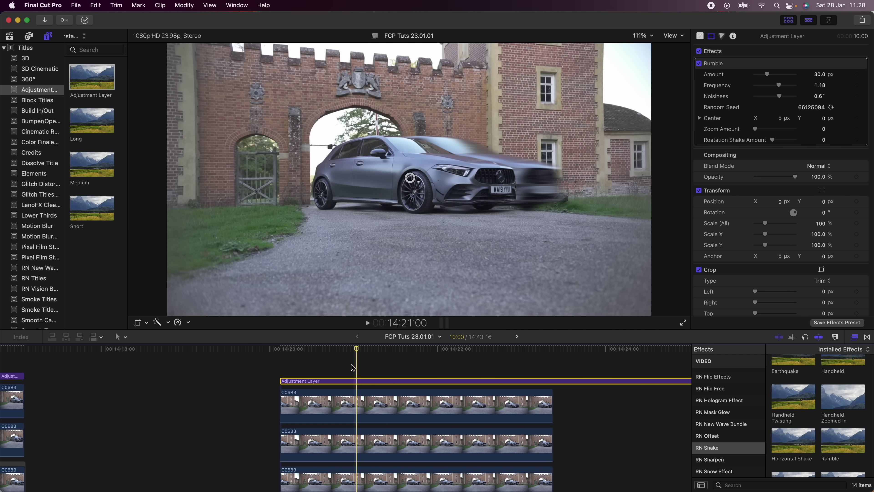
pyautogui.scroll(-2, 348, 380)
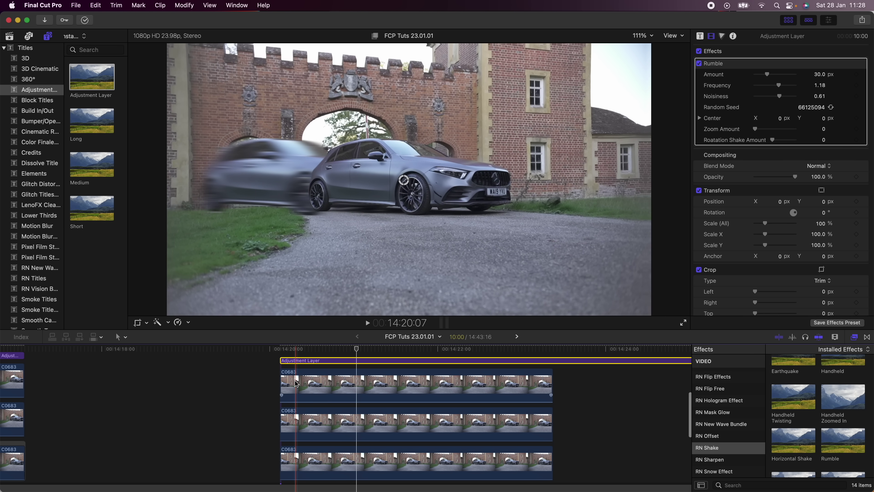
pyautogui.press('space')
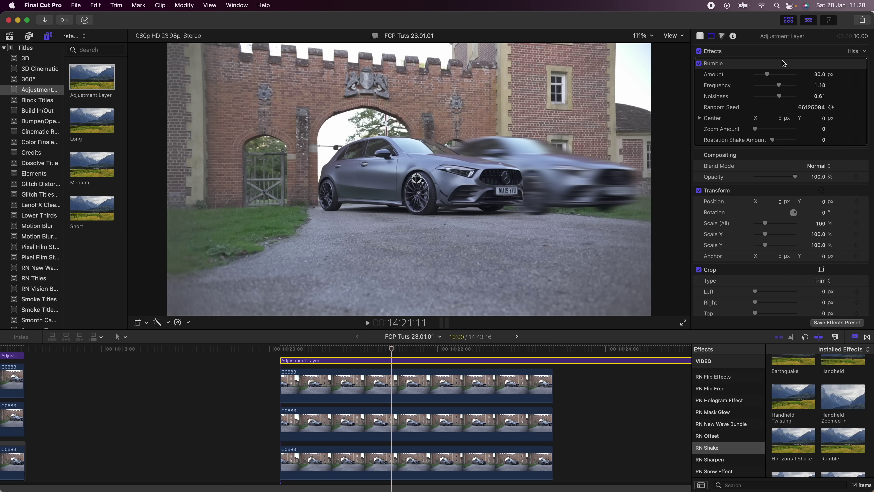
pyautogui.click(759, 74)
pyautogui.press('space')
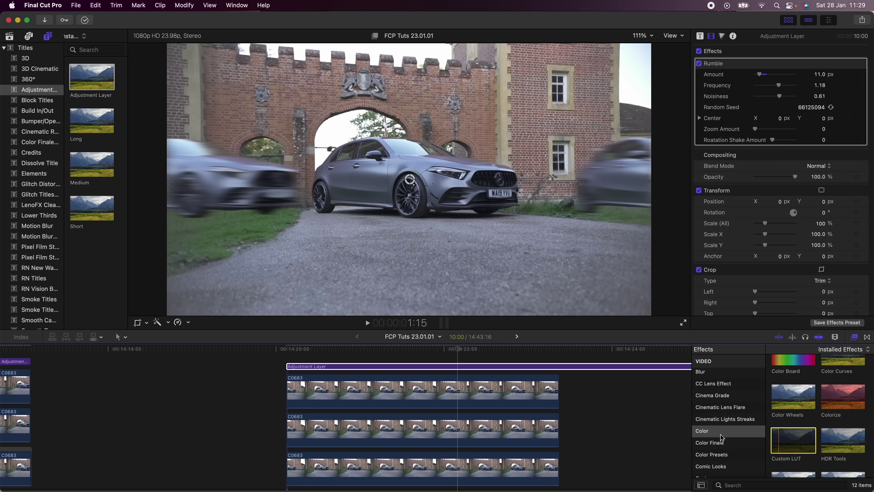
# Apply a Custom LUT to the adjustment layer using Explorer Lut Pack Vol 3's Cold Teal & Orange Log
pyautogui.moveTo(790, 444); pyautogui.dragTo(490, 366)
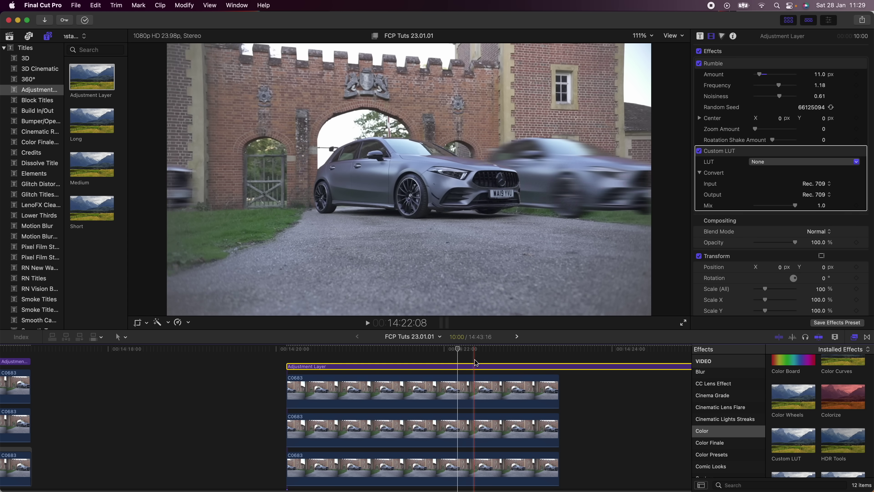
pyautogui.click(775, 162)
pyautogui.moveTo(778, 214)
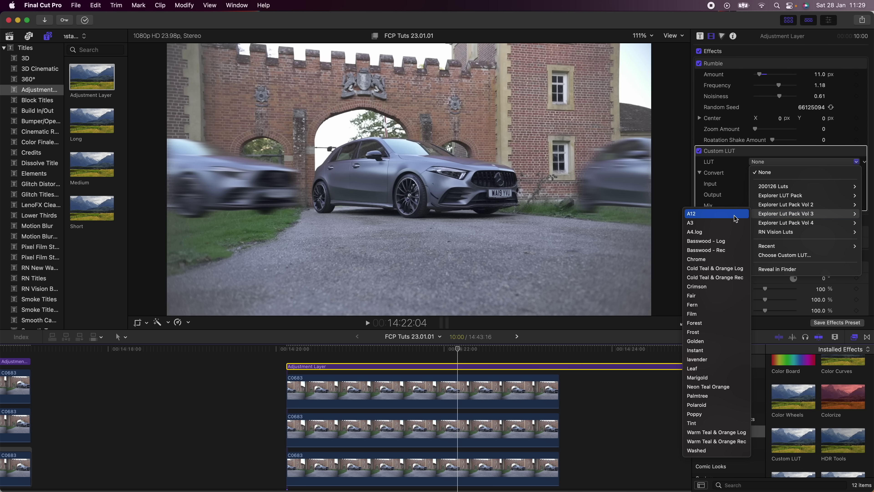
pyautogui.click(715, 268)
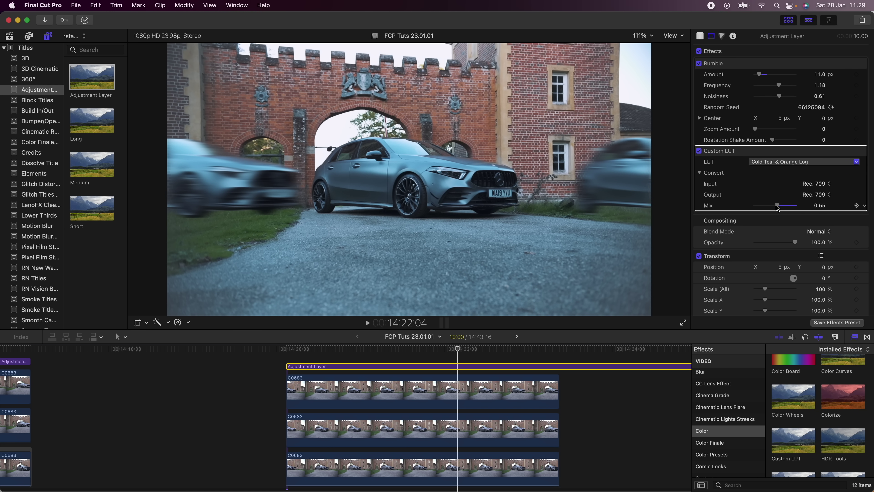
pyautogui.press('super+6')
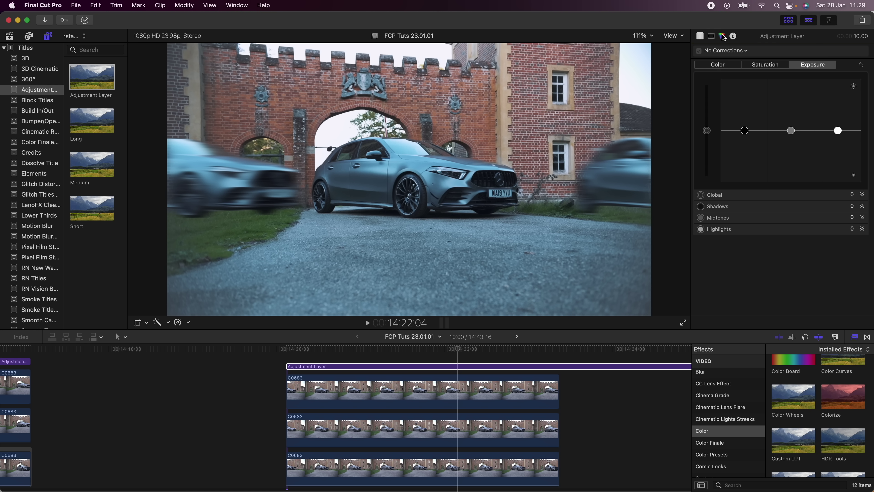
# Add a luma S-curve Color Curves and a Cine Glow (amount 15.05, opacity 39.89%) to the adjustment layer
pyautogui.click(740, 51)
pyautogui.click(737, 92)
pyautogui.moveTo(741, 127); pyautogui.dragTo(743, 130)
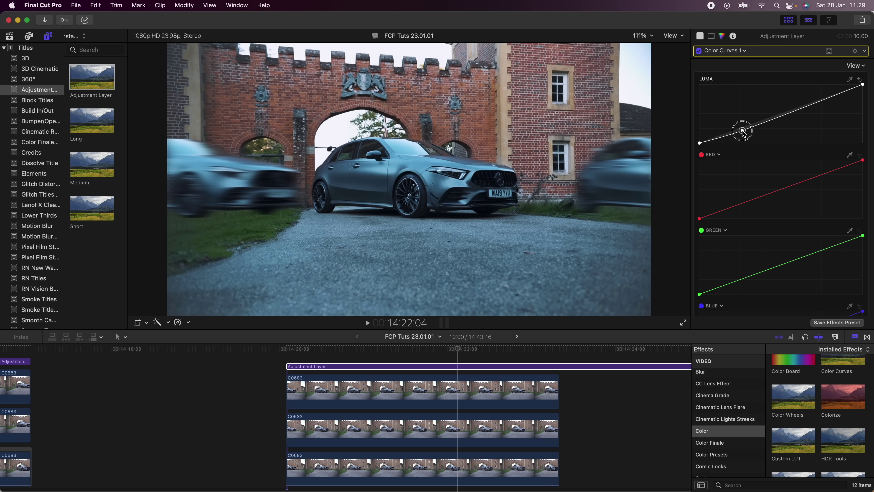
pyautogui.moveTo(823, 100); pyautogui.dragTo(818, 92)
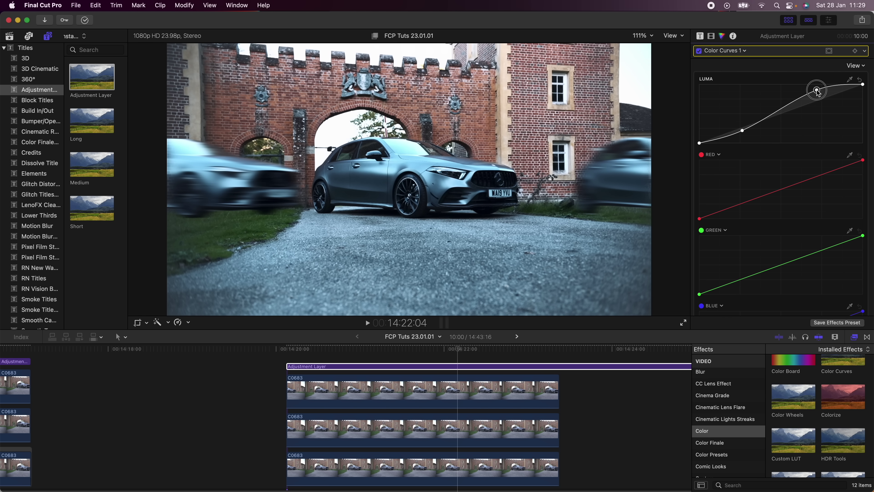
pyautogui.moveTo(744, 132); pyautogui.dragTo(742, 137)
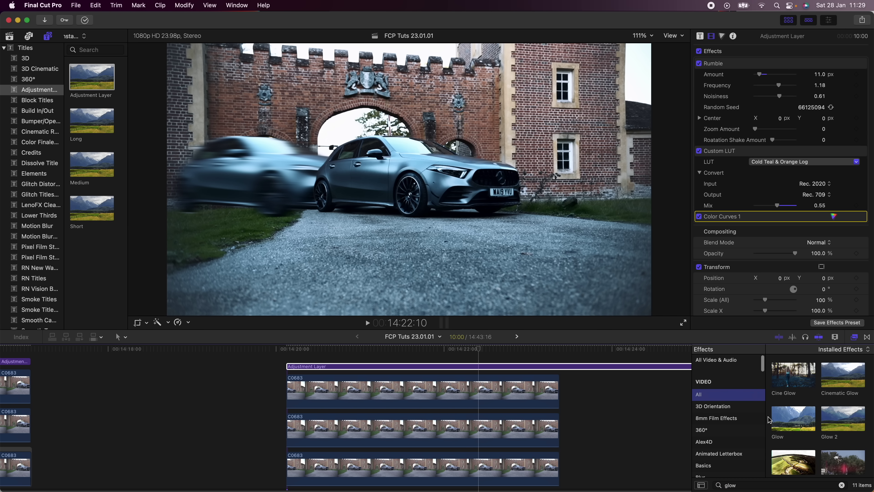
pyautogui.moveTo(792, 419); pyautogui.dragTo(462, 365)
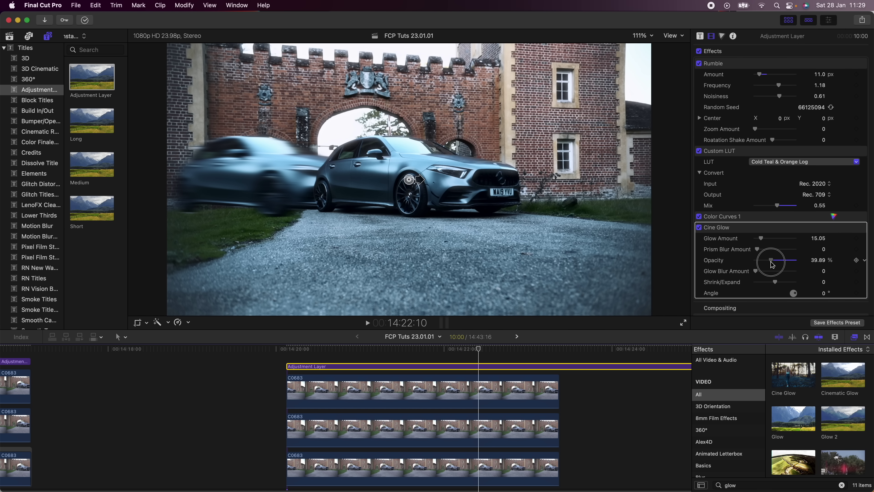
pyautogui.click(386, 430)
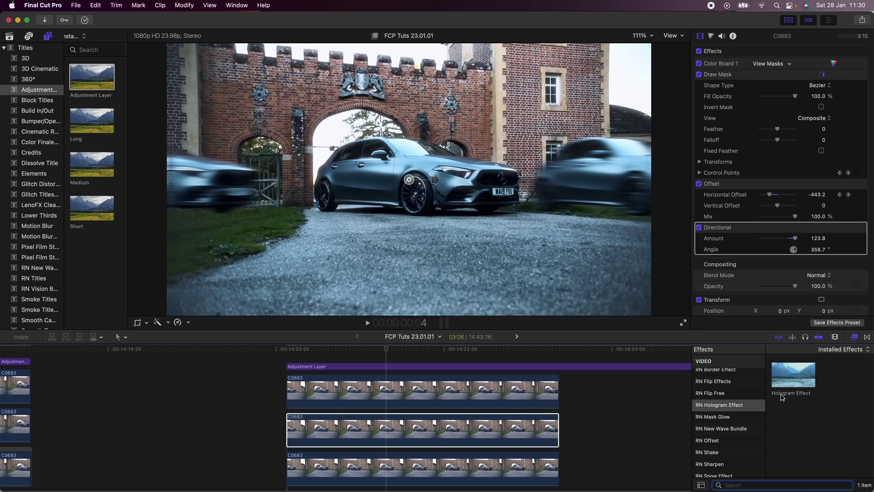
# Apply RN Hologram Effect to the middle offset clip and play through to review the cyan glow
pyautogui.moveTo(792, 378); pyautogui.dragTo(391, 434)
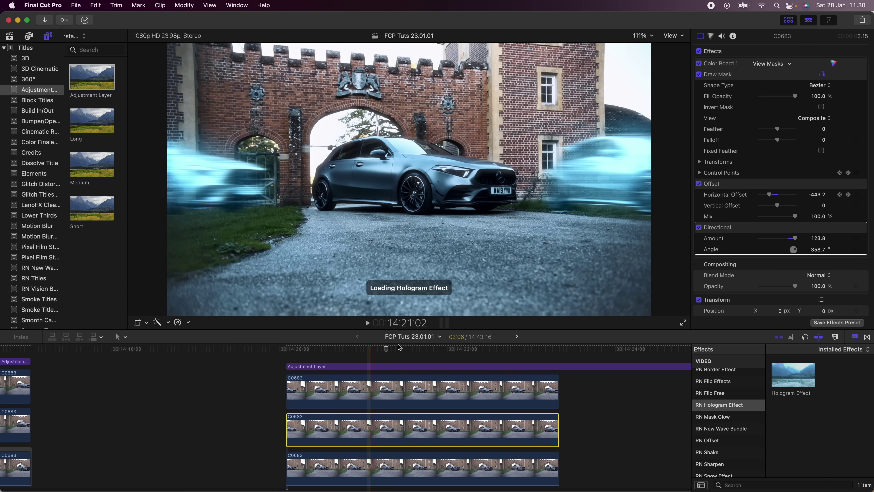
pyautogui.press('Right')
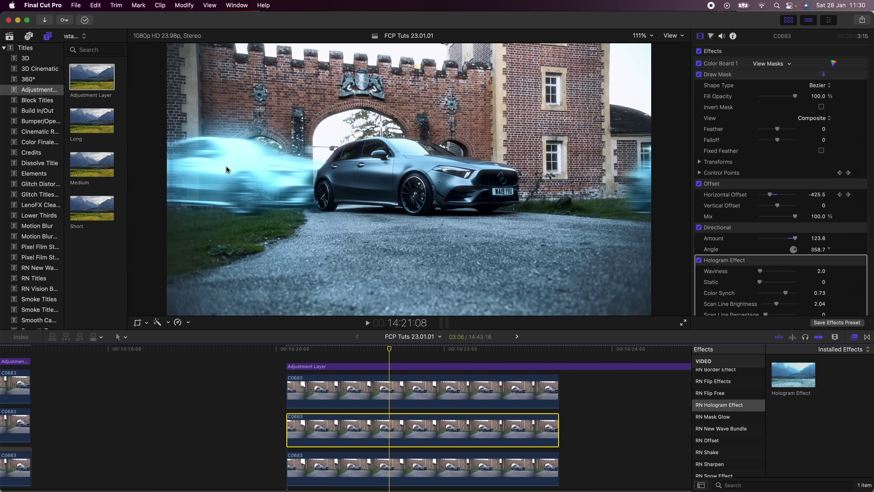
pyautogui.press('space')
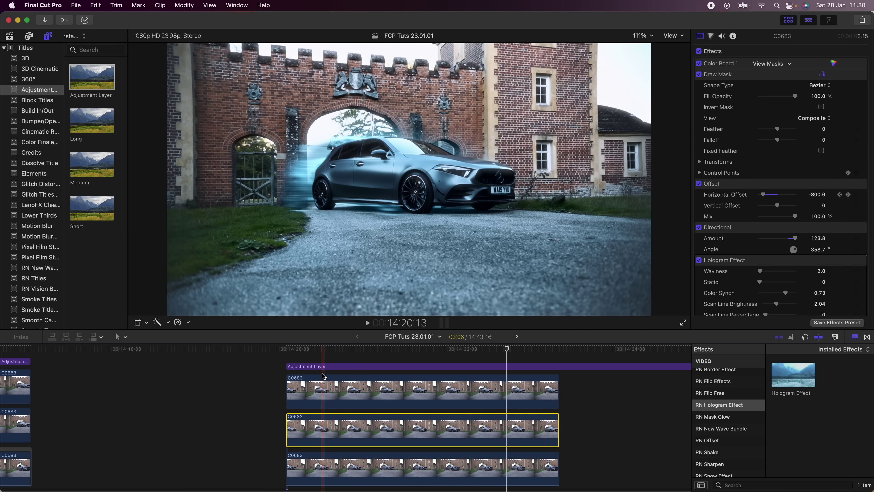
pyautogui.click(415, 349)
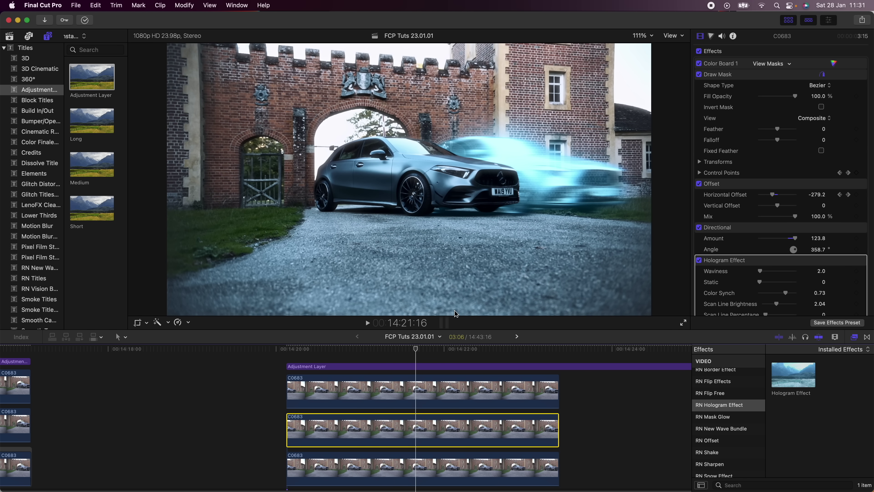